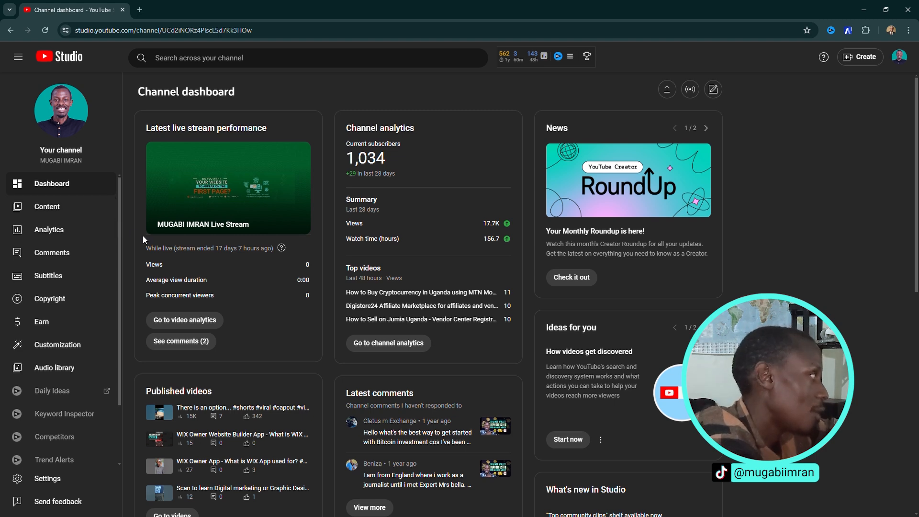
Look through the channel analytics, then the channel's Shorts, Live, Posts, Playlists and Podcasts content.
left_click(54, 234)
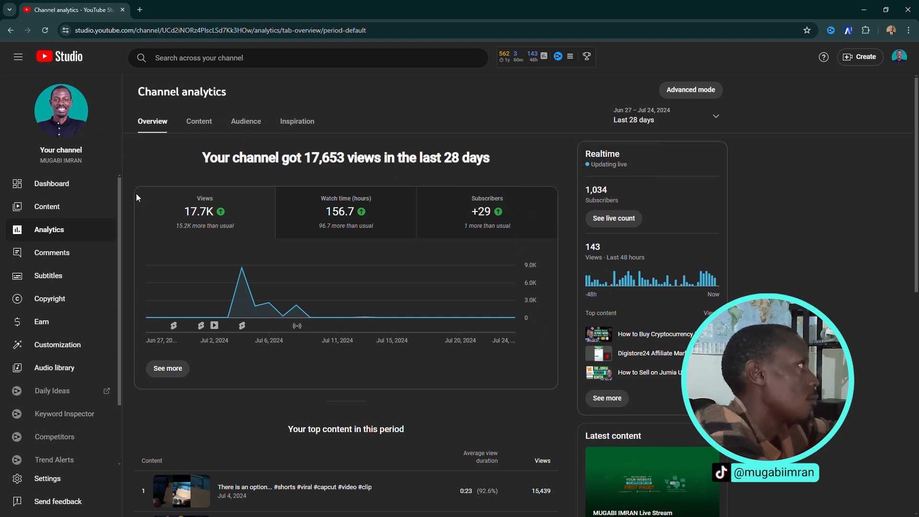
left_click(69, 214)
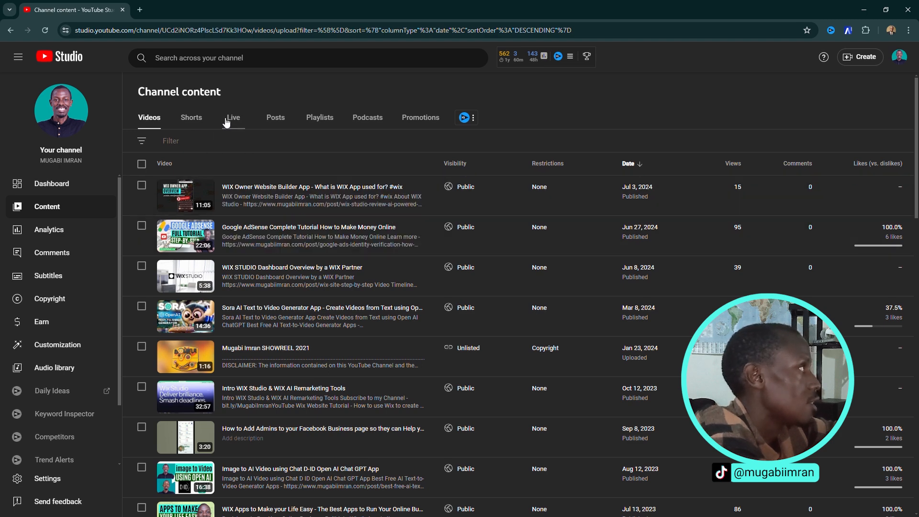
left_click(190, 122)
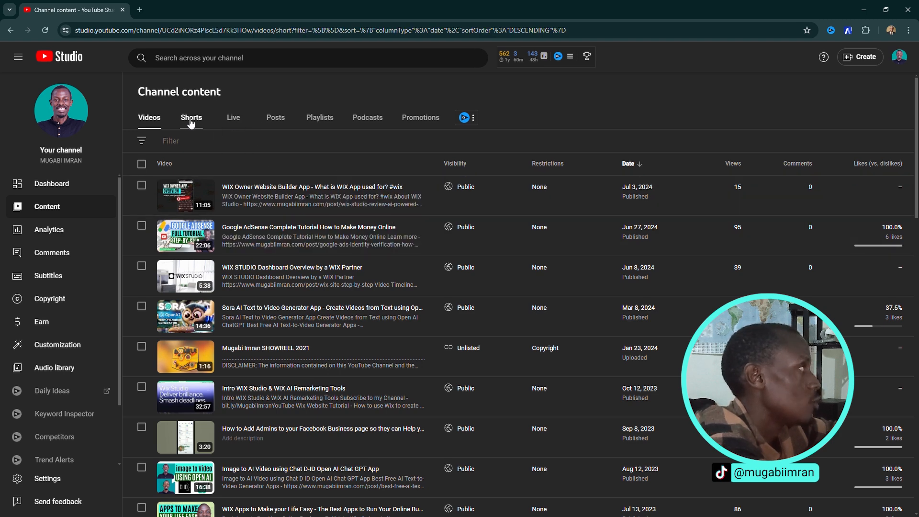
left_click(234, 117)
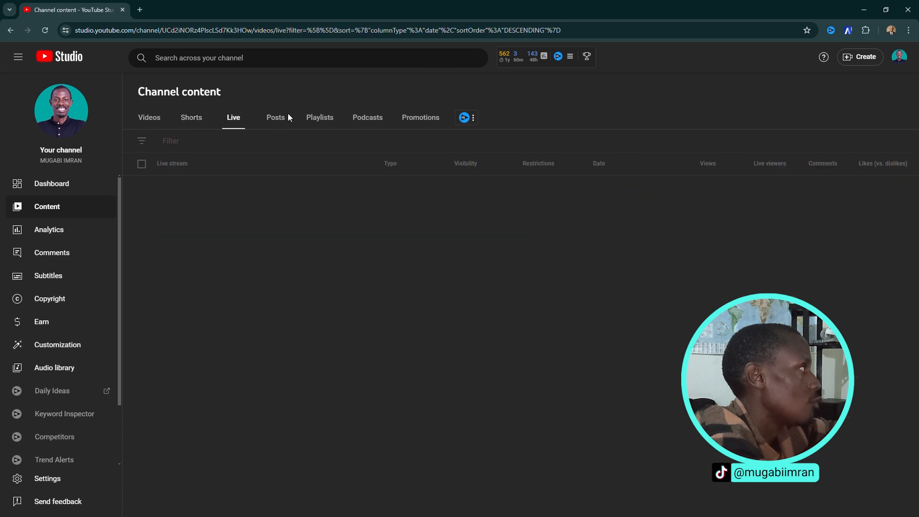
left_click(275, 119)
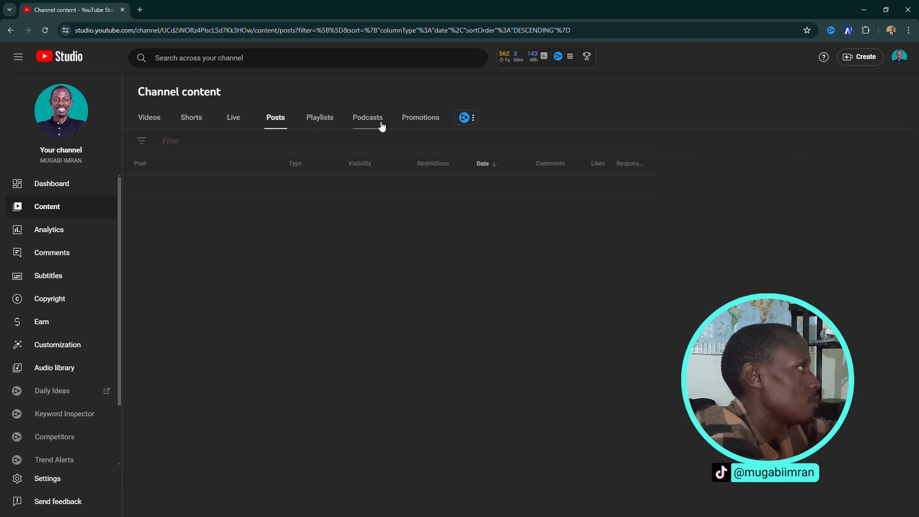
left_click(333, 120)
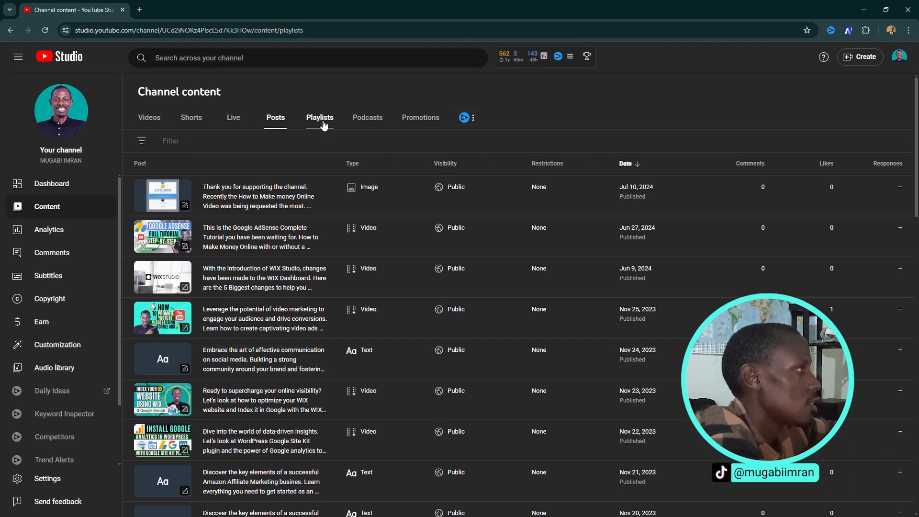
left_click(374, 125)
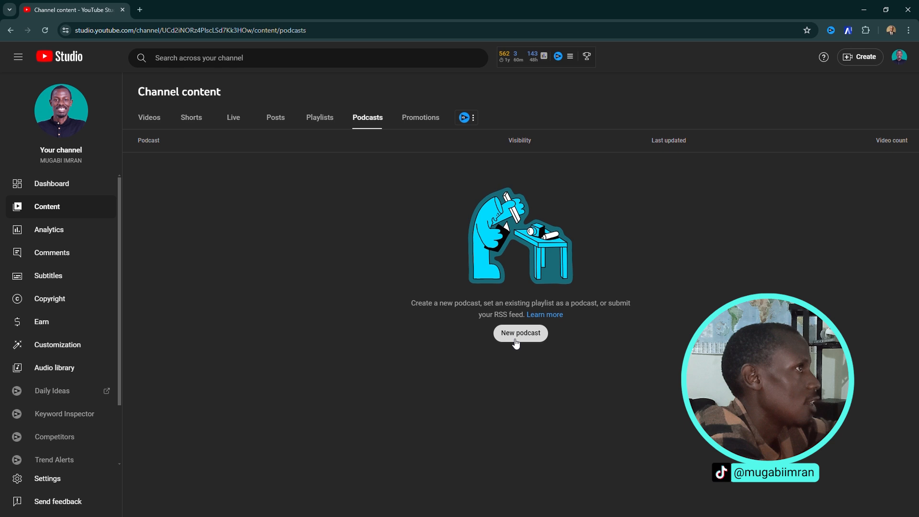
Start a new video promotion from the channel's Promotions content, go through the main goal options and continue to the video selection.
left_click(415, 124)
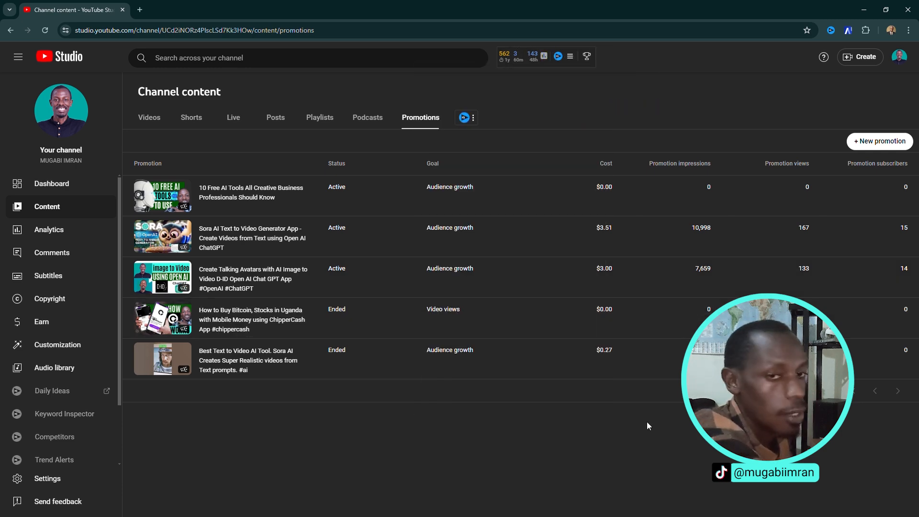
left_click(864, 141)
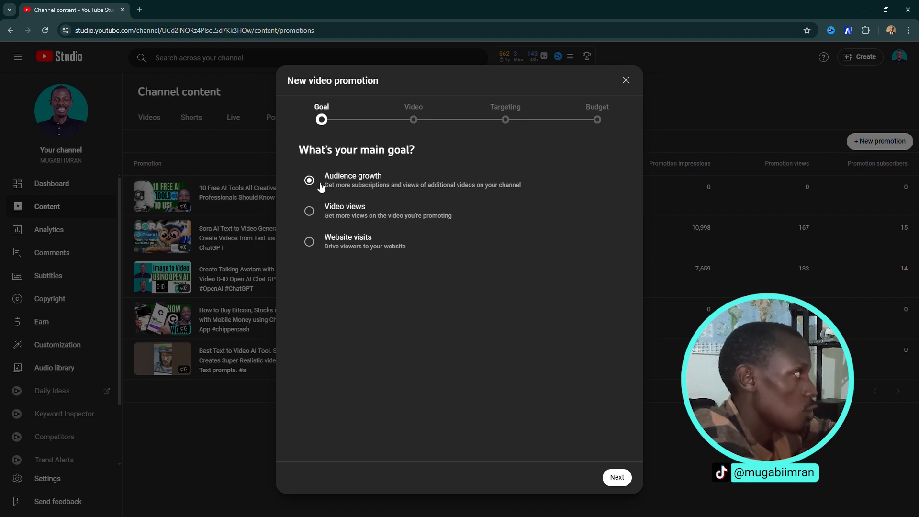
left_click(354, 210)
left_click(370, 242)
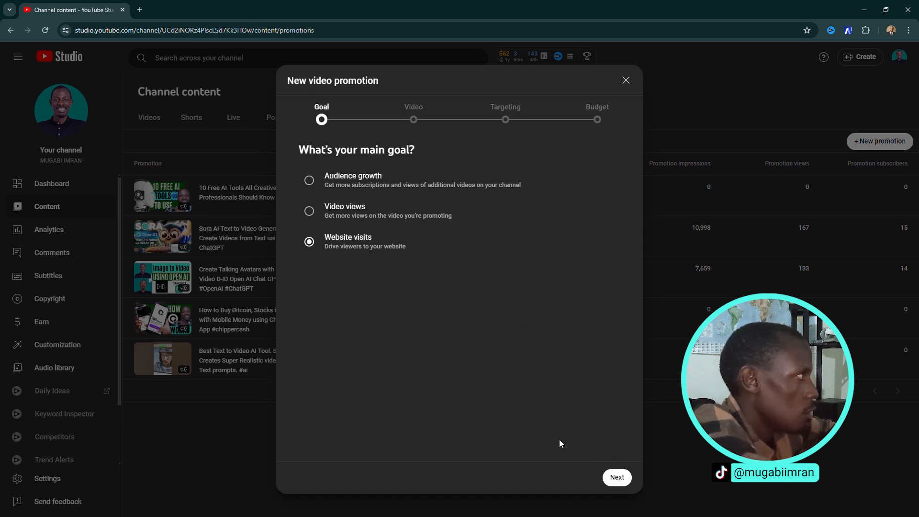
left_click(357, 212)
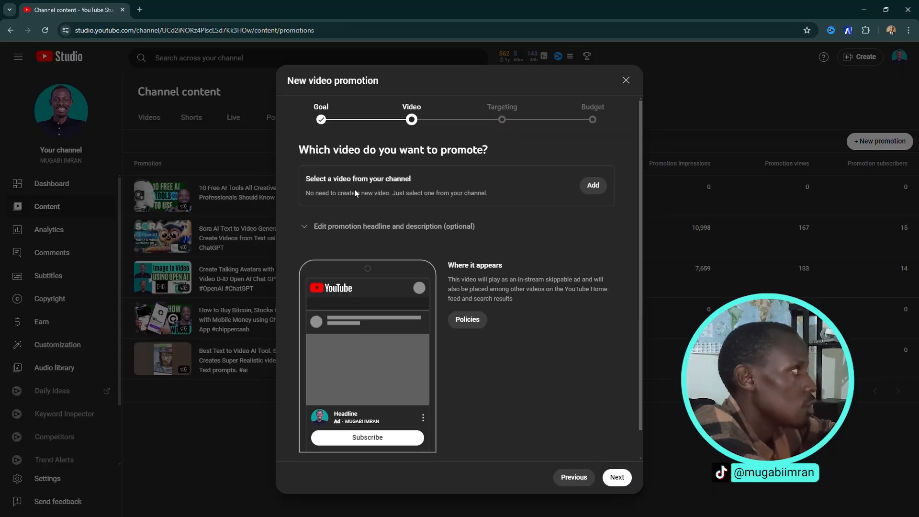
Choose "Google AdSense Complete Tutorial How to Make Money Online" as the video to promote and expand its headline and description options.
left_click(592, 185)
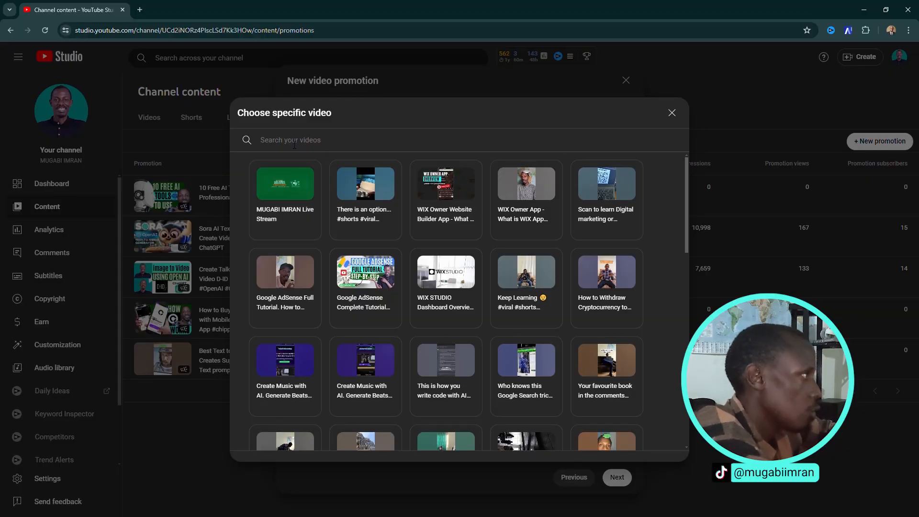
left_click(392, 295)
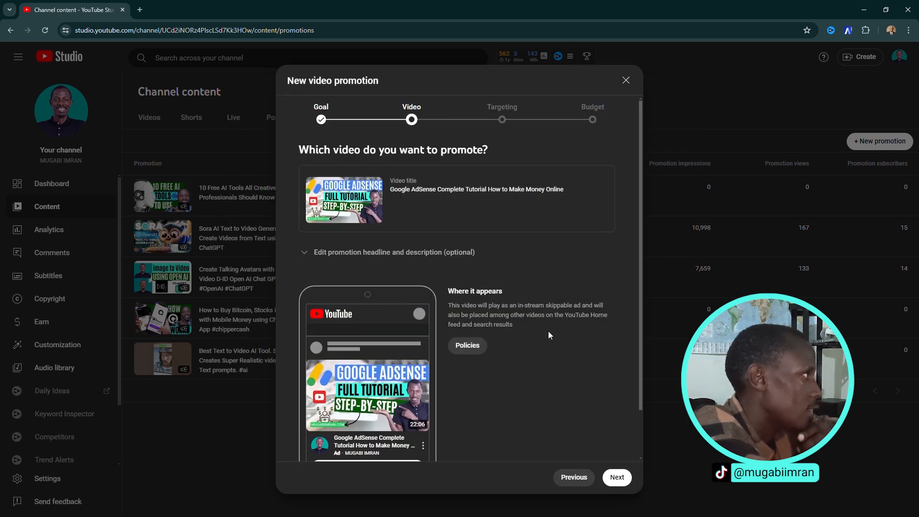
left_click(416, 257)
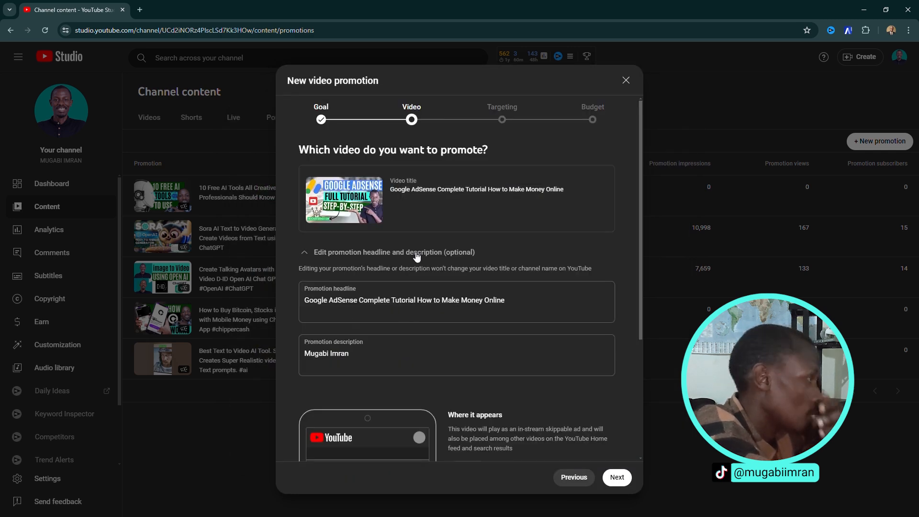
scroll(454, 339, "down", 3)
scroll(451, 320, "up", 3)
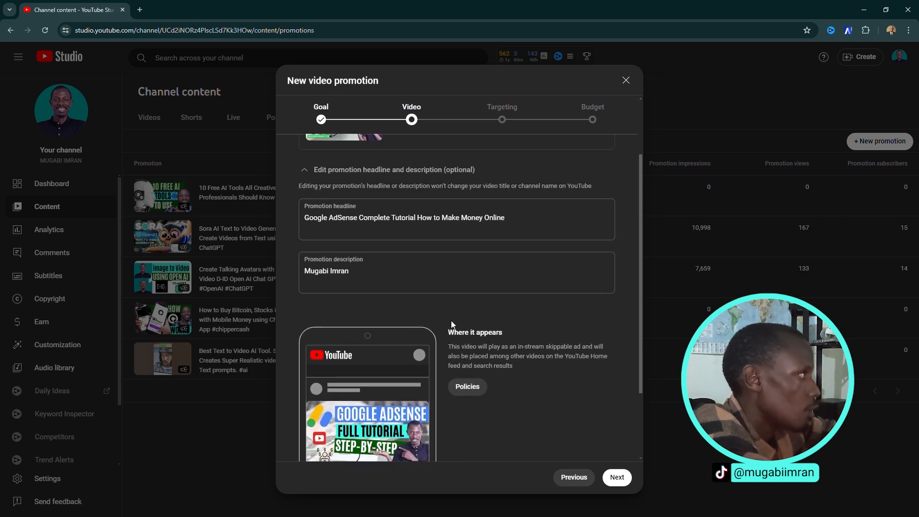
scroll(432, 312, "down", 1)
scroll(383, 293, "down", 2)
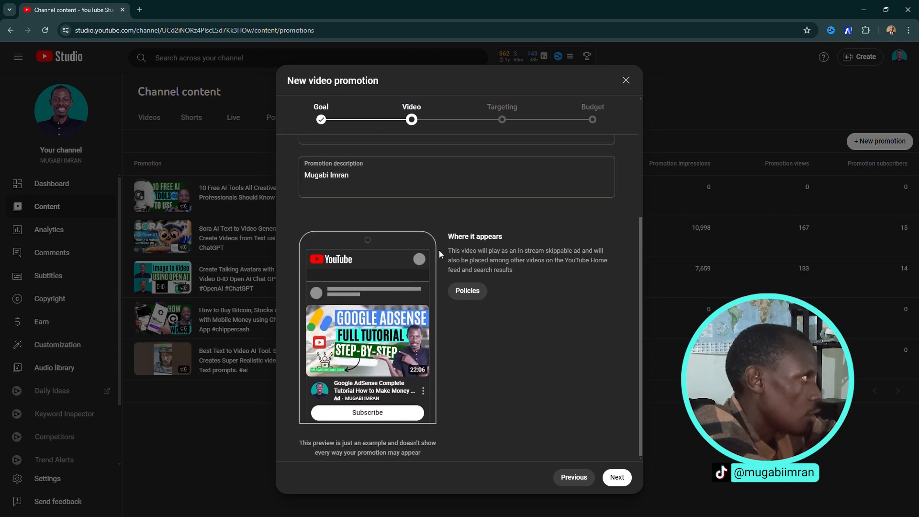
Replace the promotion description with the headline text "Google AdSense Complete Tutorial How to Make Money Online" and continue to targeting.
left_click(344, 178)
key("ctrl+a")
key("BackSpace")
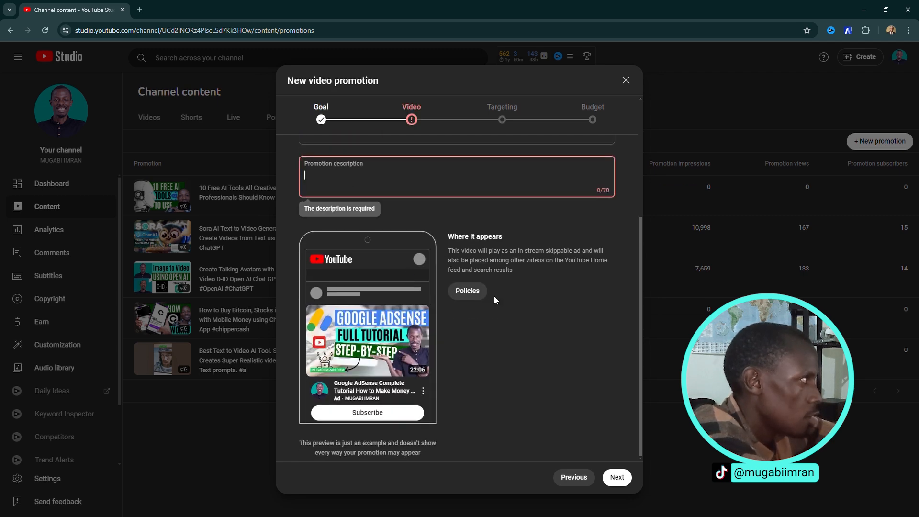
scroll(437, 222, "up", 4)
left_click(418, 307)
key("ctrl+a")
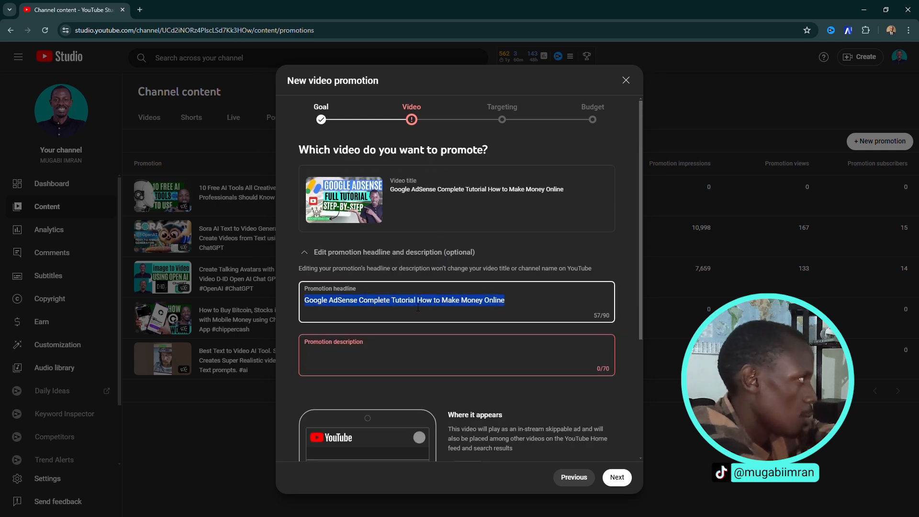
key("ctrl+c")
left_click(387, 339)
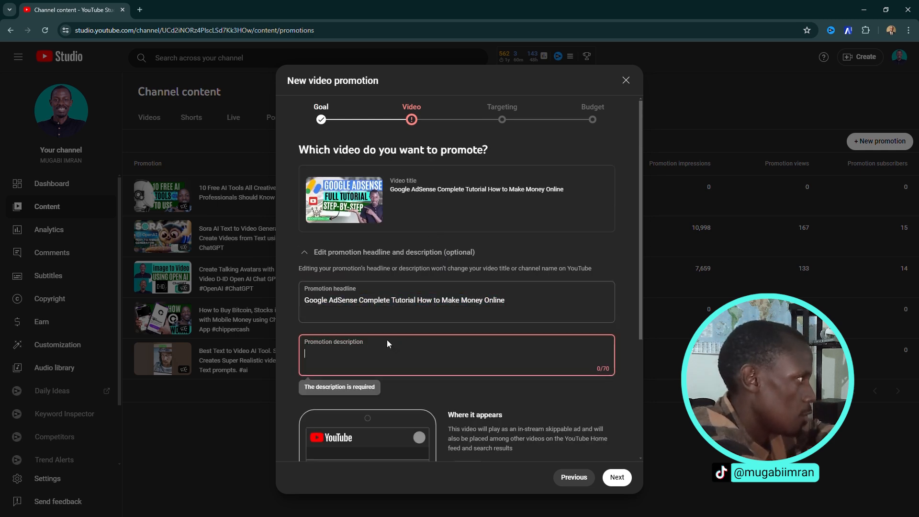
key("ctrl+v")
scroll(523, 388, "down", 4)
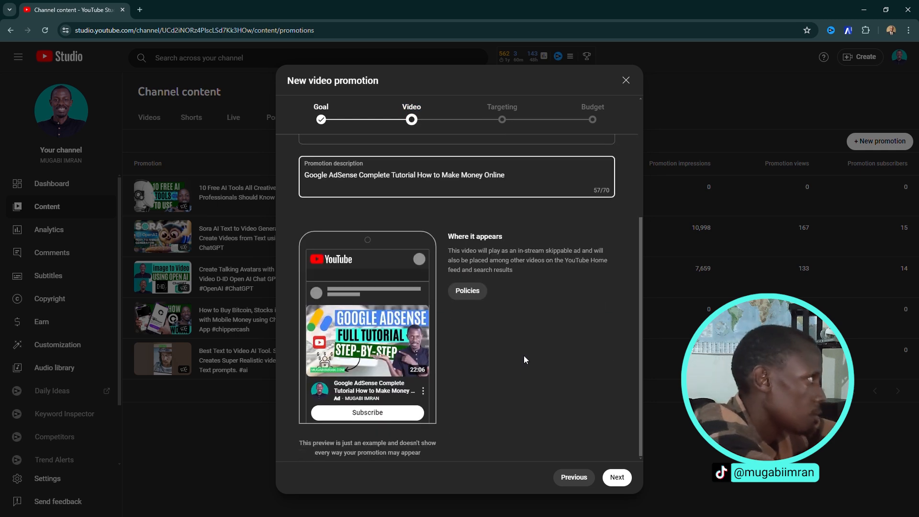
left_click(618, 477)
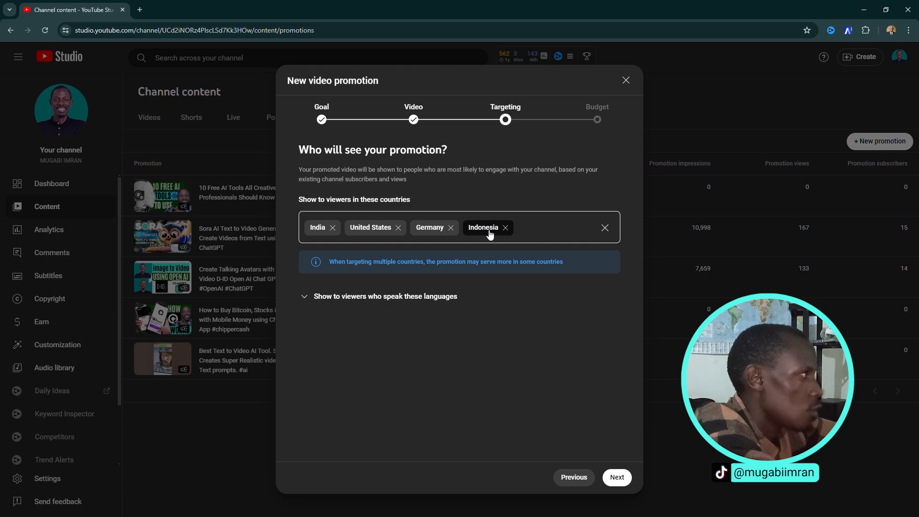
Review the promotion's language and country targeting options without adding any, and proceed to the budget.
left_click(361, 297)
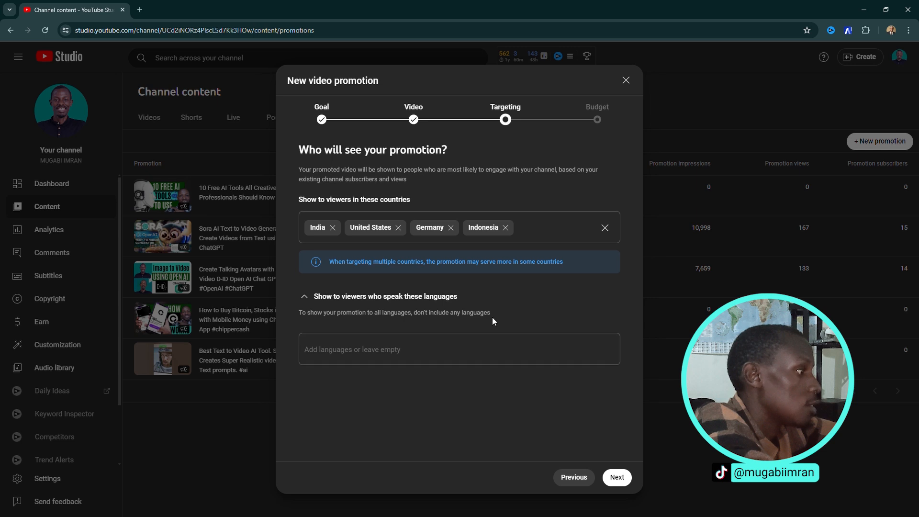
left_click(619, 476)
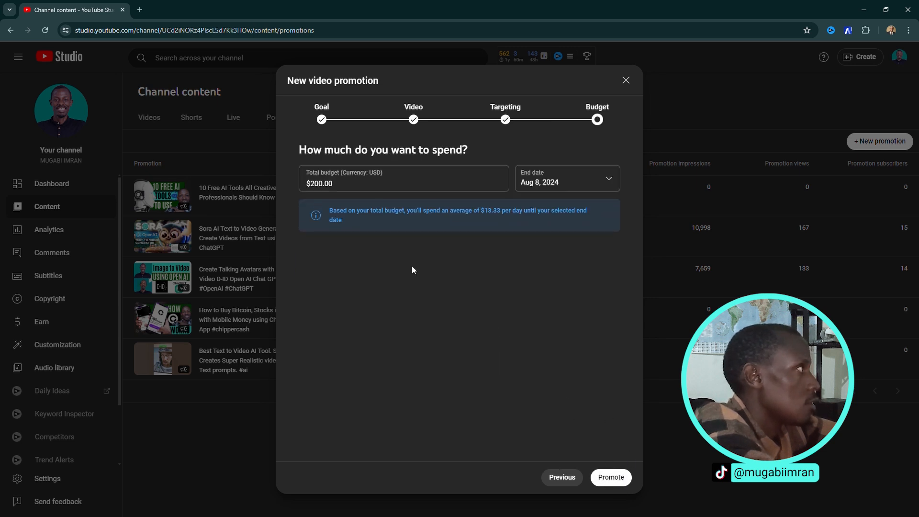
left_click(561, 481)
left_click(532, 234)
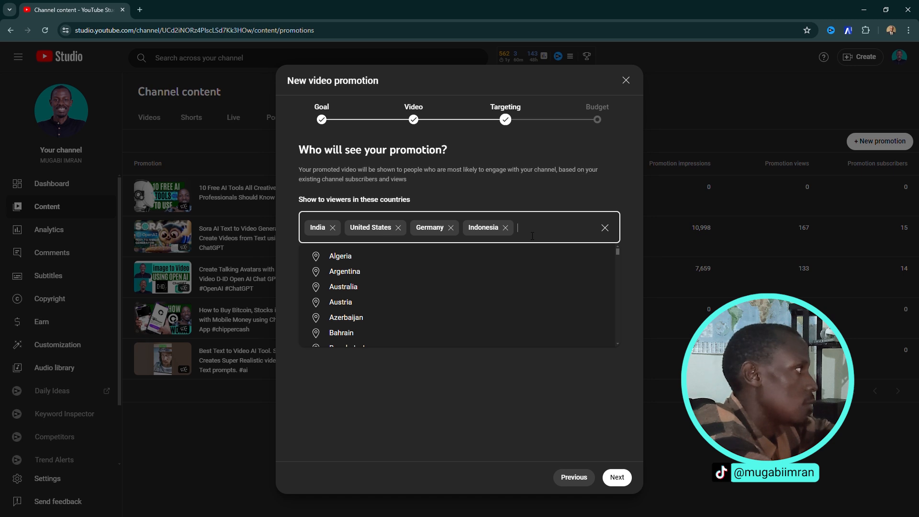
scroll(498, 306, "down", 10)
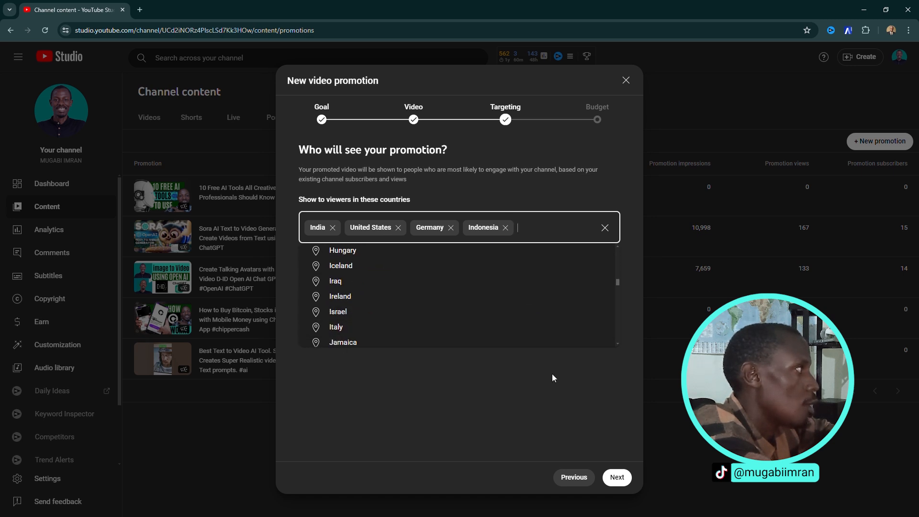
left_click(579, 419)
left_click(616, 476)
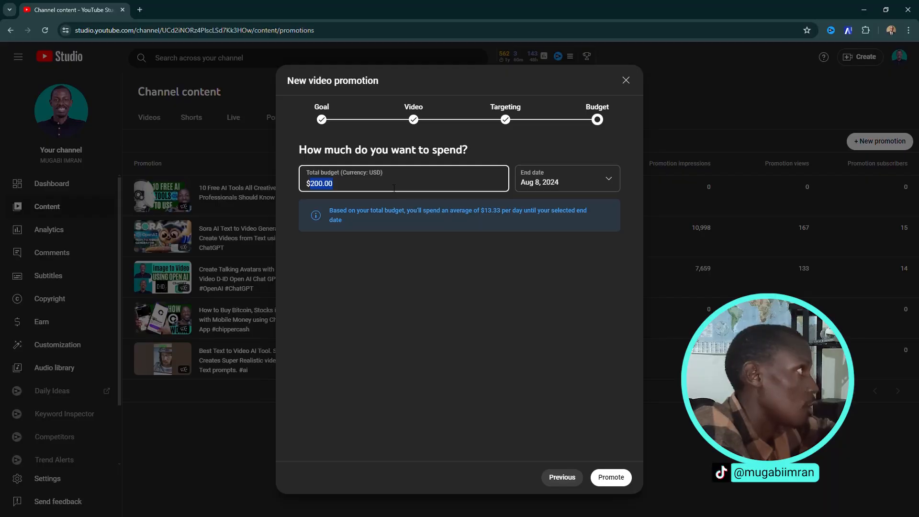
Set the promotion's total budget to $30.00 and its end date to Aug 31, 2024.
type("30")
left_click(530, 280)
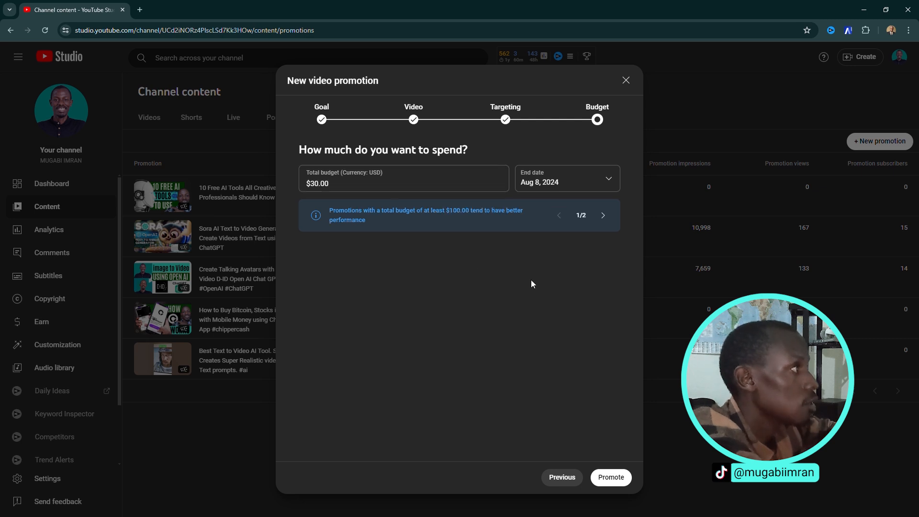
left_click(562, 189)
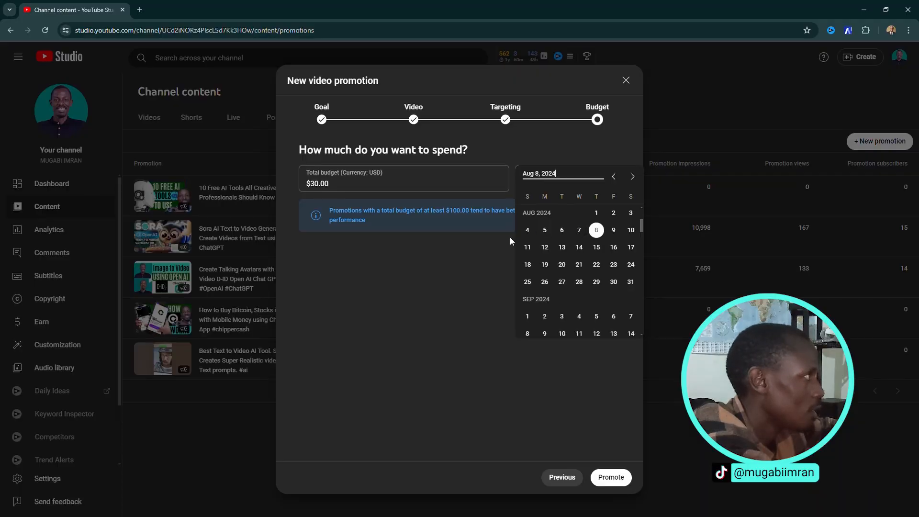
scroll(577, 235, "down", 1)
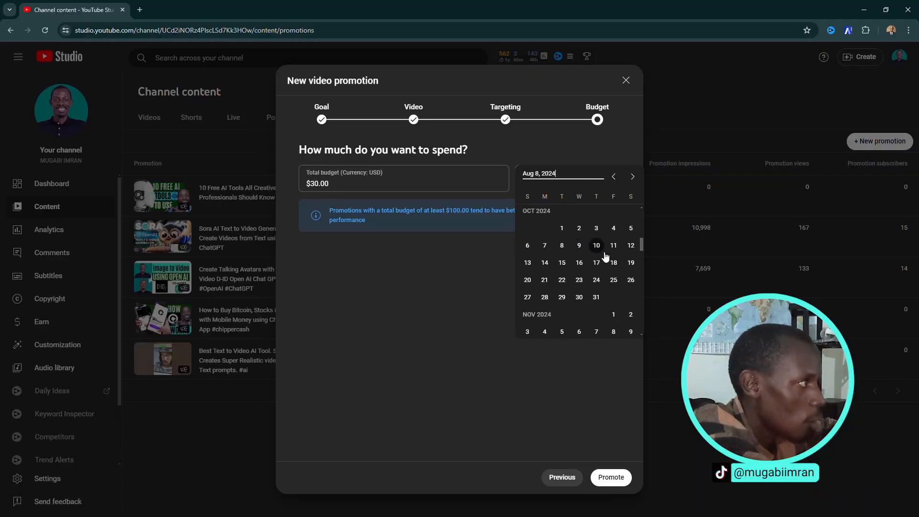
scroll(605, 257, "up", 10)
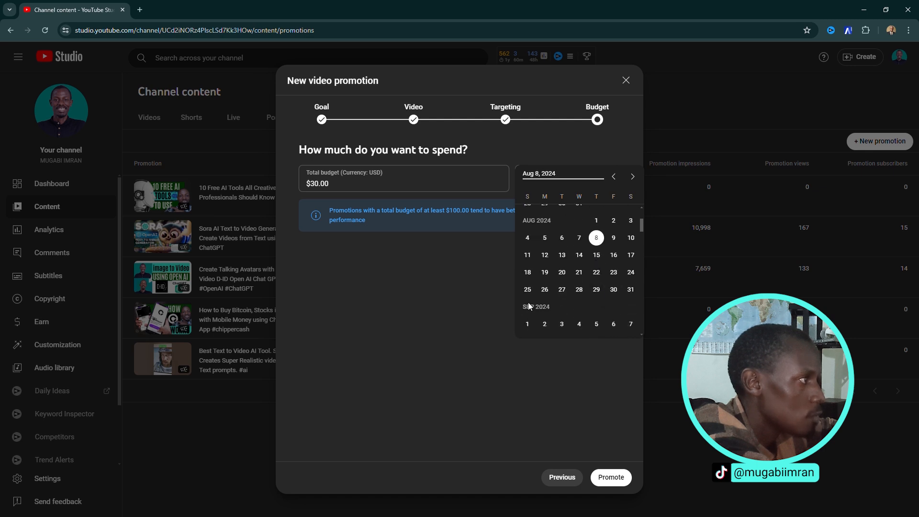
left_click(631, 293)
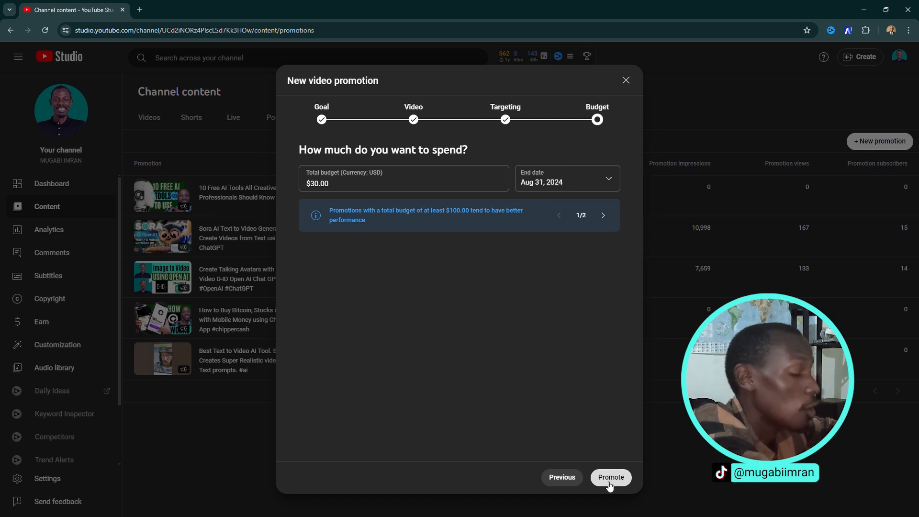